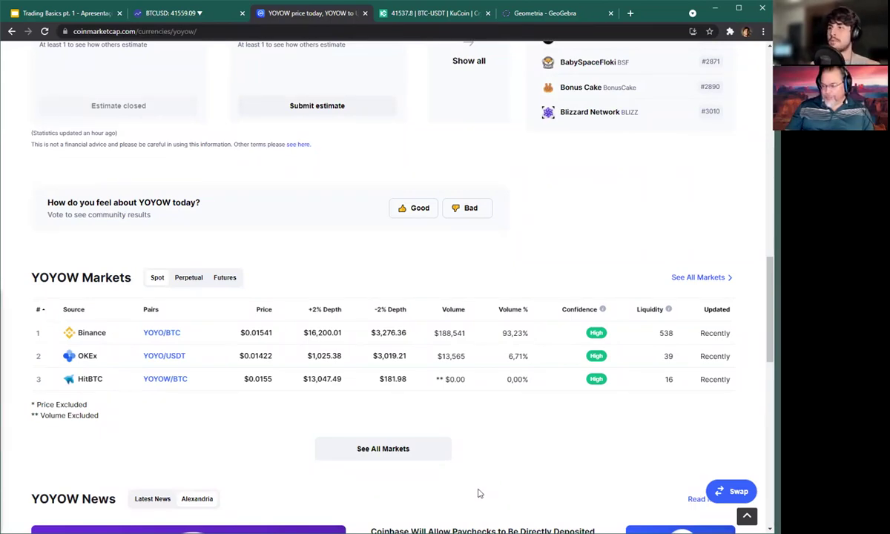
Switch to the Trading Basics presentation in Google Slides and go past the market orders slide to the hidden fees/commissions slide
{"action": "left_click", "coordinate": [70, 14]}
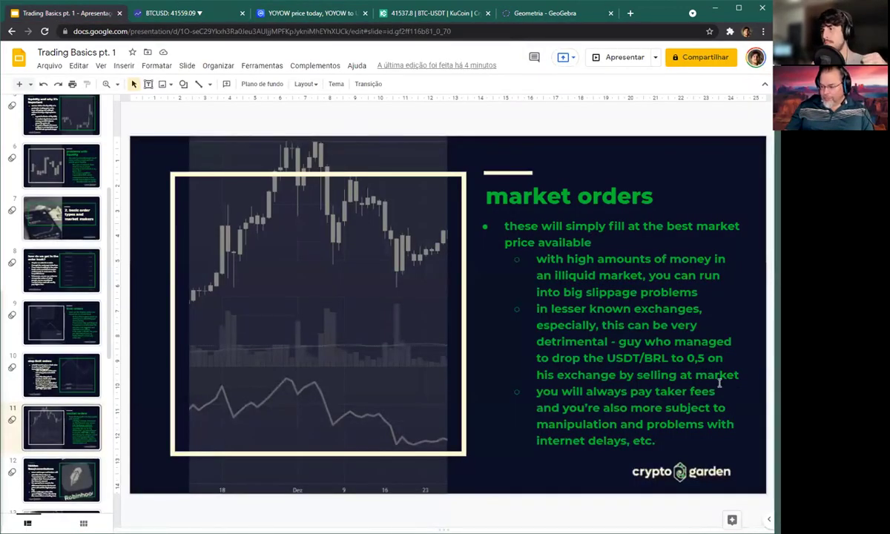
{"action": "scroll", "coordinate": [718, 382], "scroll_direction": "down", "scroll_amount": 2}
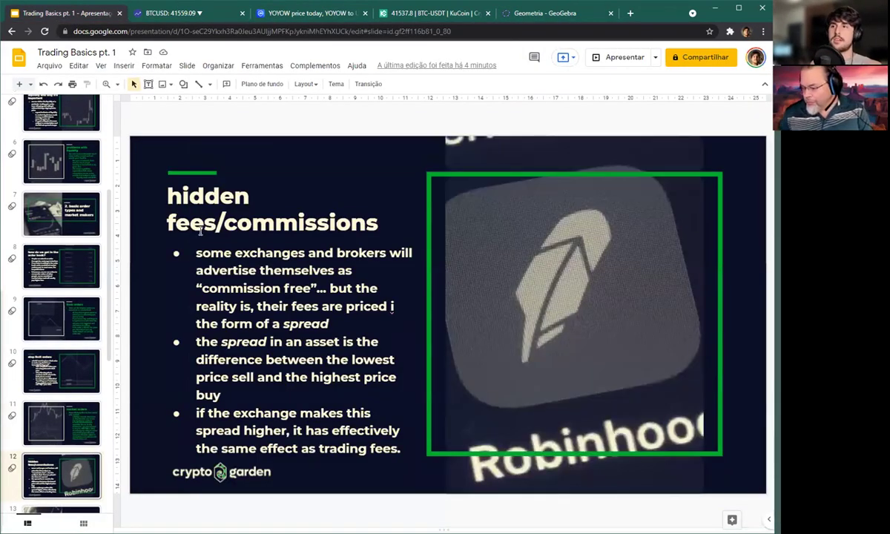
{"action": "left_click", "coordinate": [77, 421]}
{"action": "left_click", "coordinate": [53, 371]}
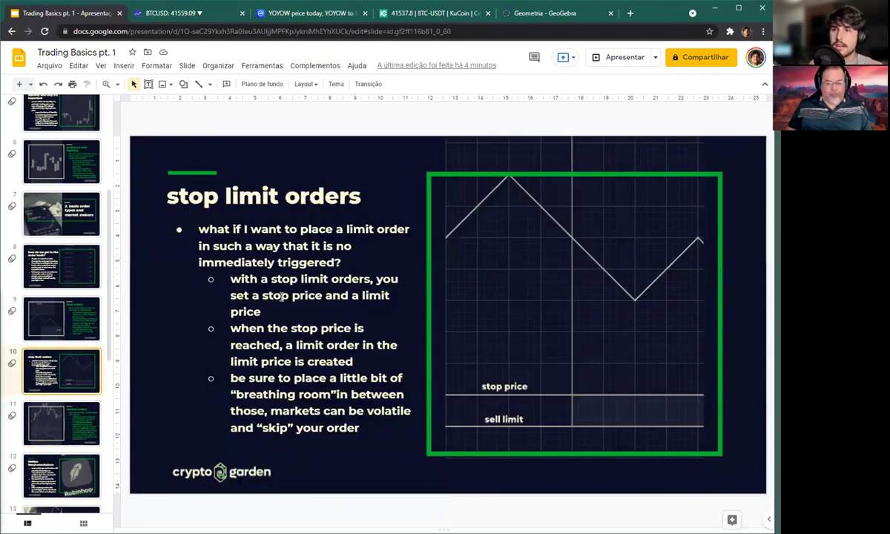
{"action": "left_click", "coordinate": [71, 423]}
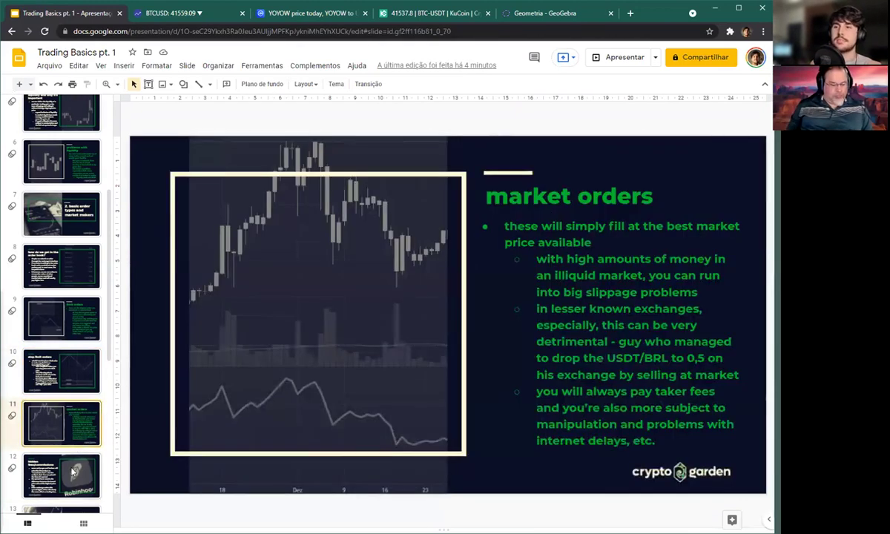
{"action": "left_click", "coordinate": [73, 472]}
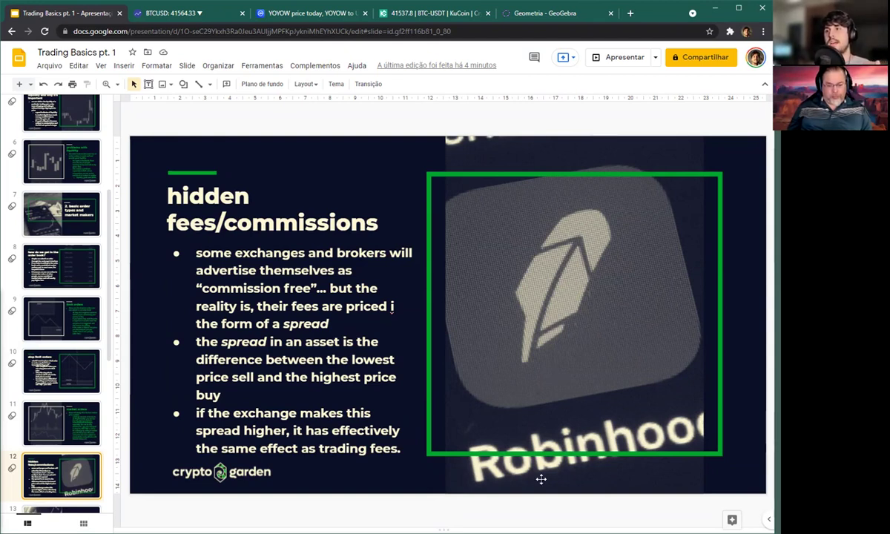
Correct the typo in the first bullet of the hidden fees/commissions slide so it reads "priced in the form of a spread"
{"action": "left_click", "coordinate": [392, 308]}
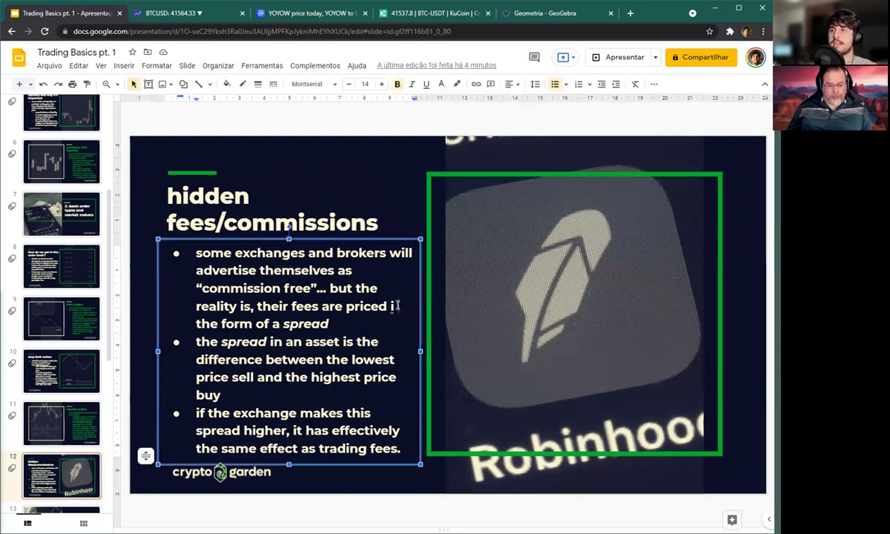
{"action": "type", "text": "in"}
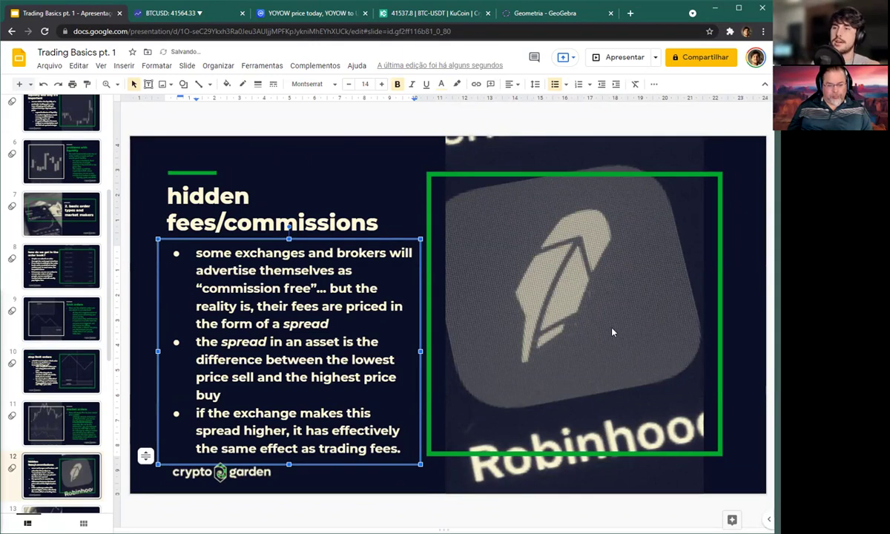
{"action": "key", "text": "Escape"}
{"action": "key", "text": "Escape"}
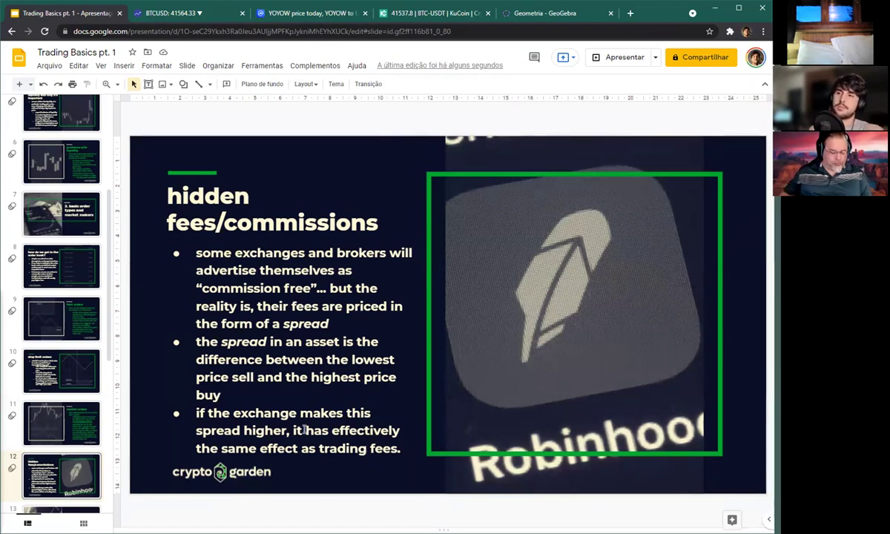
Advance through the "advanced order types and configs" section slide to the GTC, IOC, FOK slide
{"action": "scroll", "coordinate": [63, 443], "scroll_direction": "down", "scroll_amount": 1}
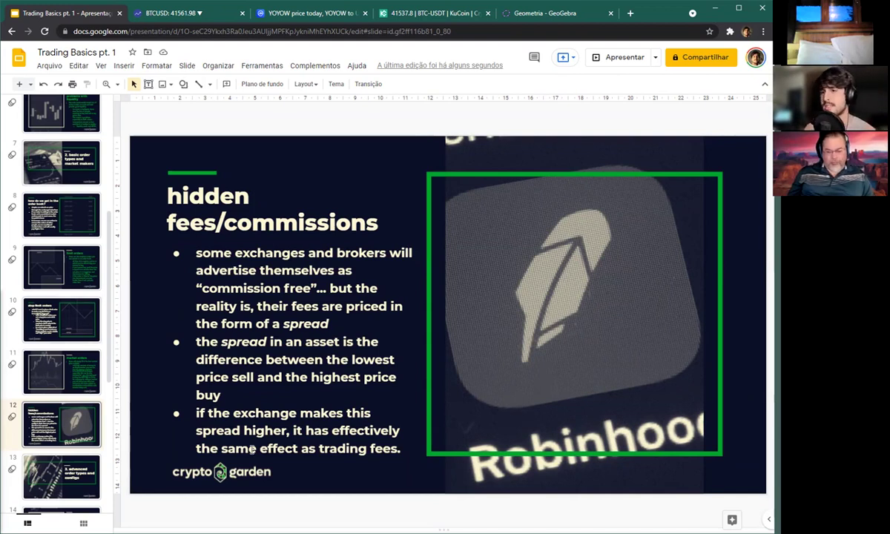
{"action": "left_click_drag", "start_coordinate": [106, 347], "coordinate": [106, 391]}
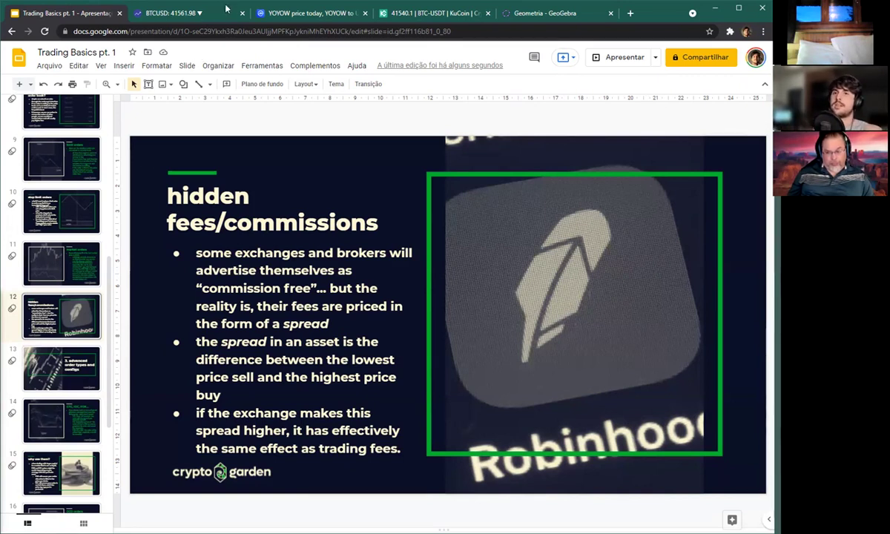
{"action": "key", "text": "Down"}
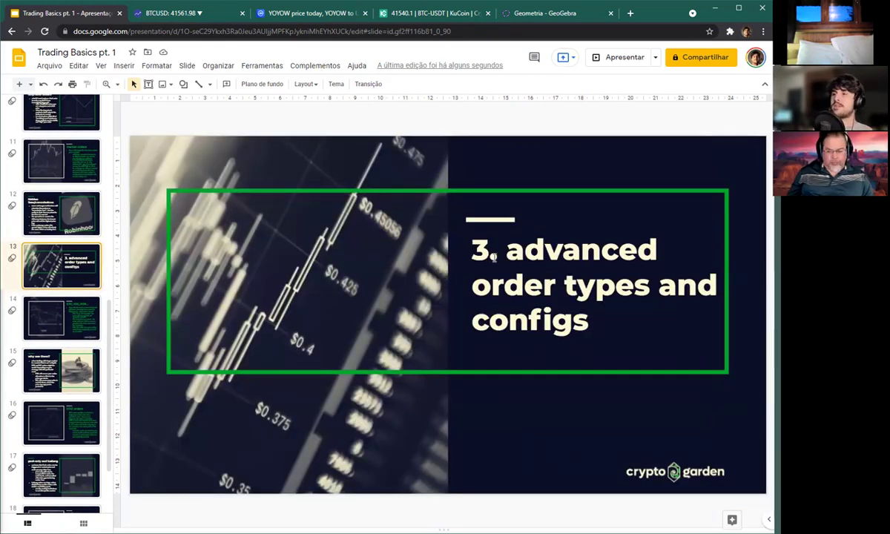
{"action": "left_click", "coordinate": [41, 321]}
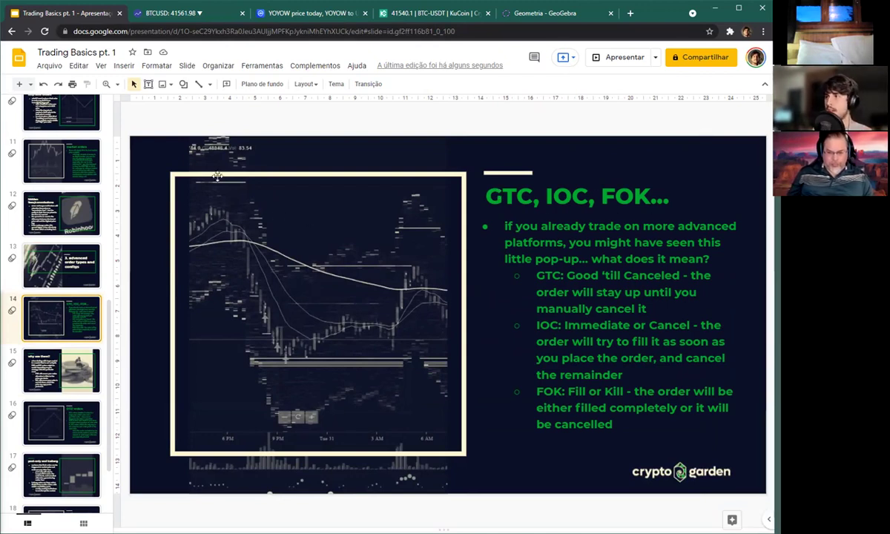
Switch to KuCoin's BTC/USDT page, open the buy order's advanced settings and review the Time In Force options, keeping Good Till Cancelled
{"action": "left_click", "coordinate": [426, 17]}
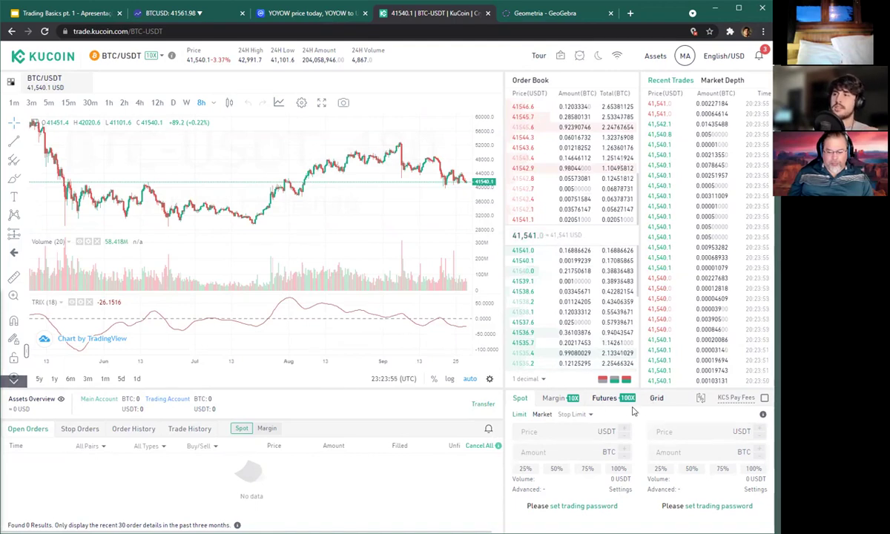
{"action": "left_click", "coordinate": [620, 491]}
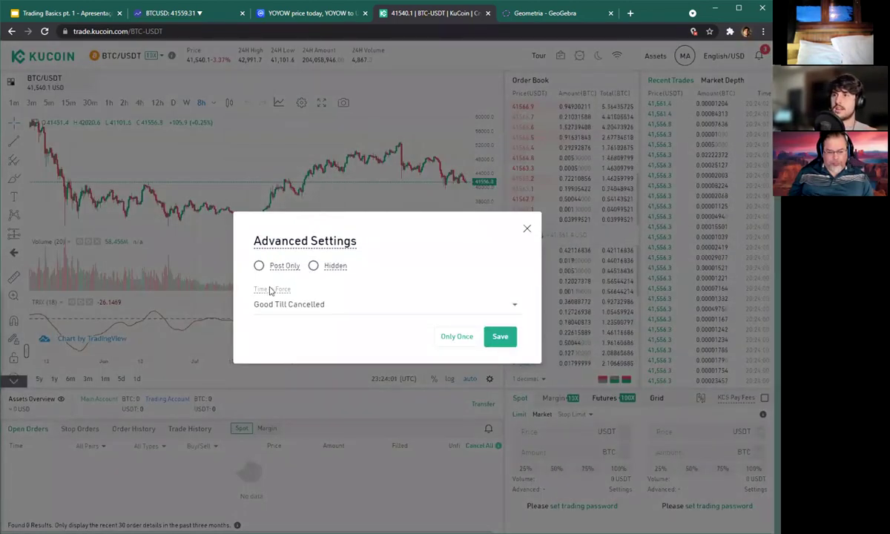
{"action": "mouse_move", "coordinate": [271, 294]}
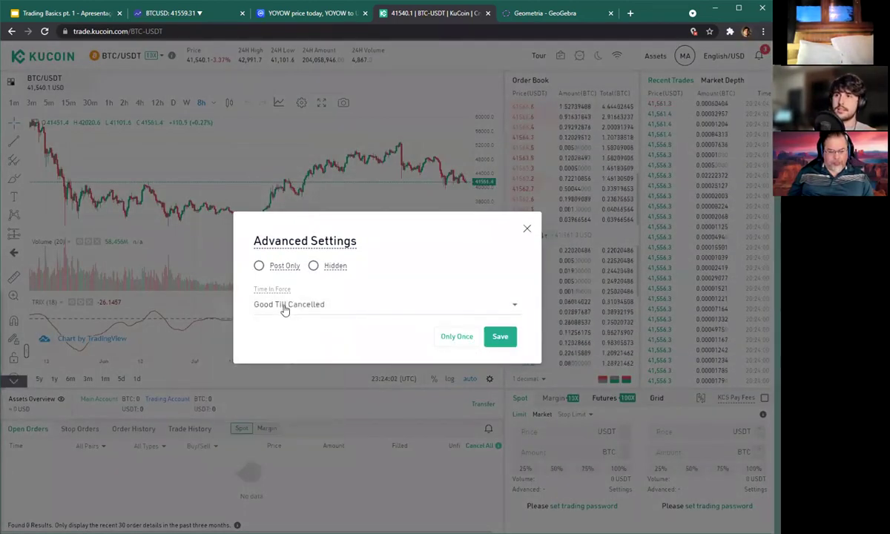
{"action": "left_click", "coordinate": [284, 310]}
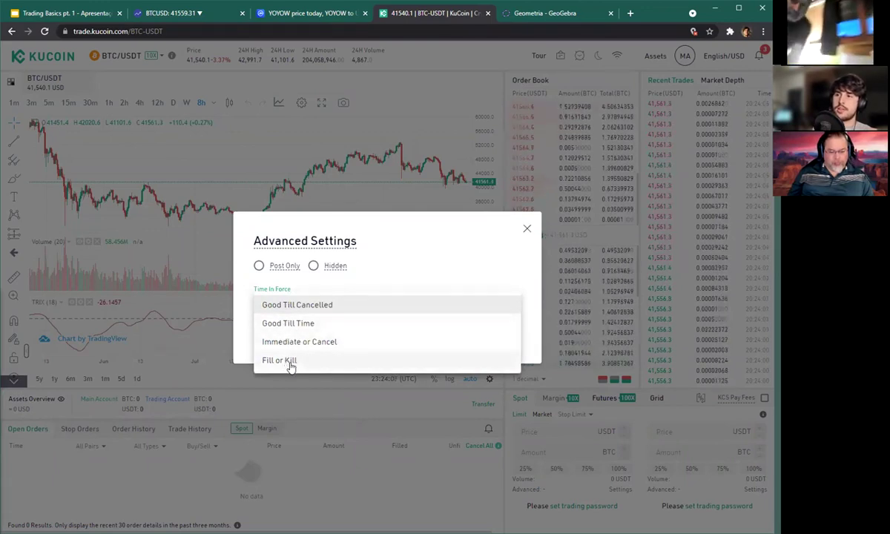
{"action": "left_click", "coordinate": [376, 272]}
{"action": "left_click", "coordinate": [317, 305]}
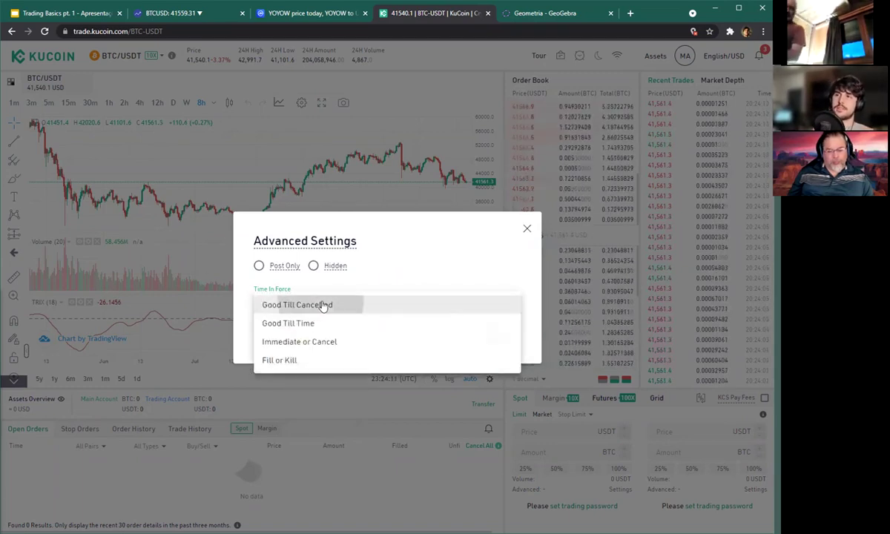
{"action": "left_click", "coordinate": [325, 304]}
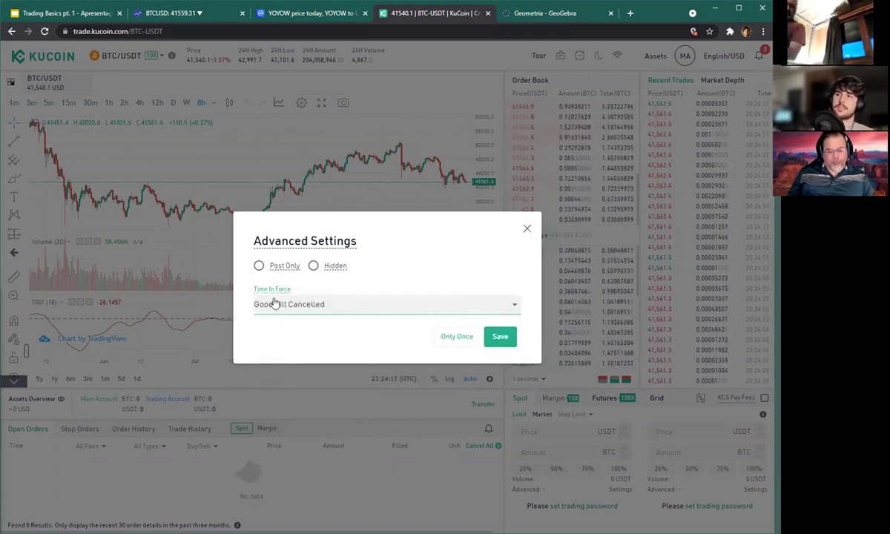
Try Time In Force as Good Till Time with Cancel After 22:03:00, and change it to Immediate or Cancel
{"action": "left_click", "coordinate": [334, 306]}
{"action": "left_click", "coordinate": [323, 327]}
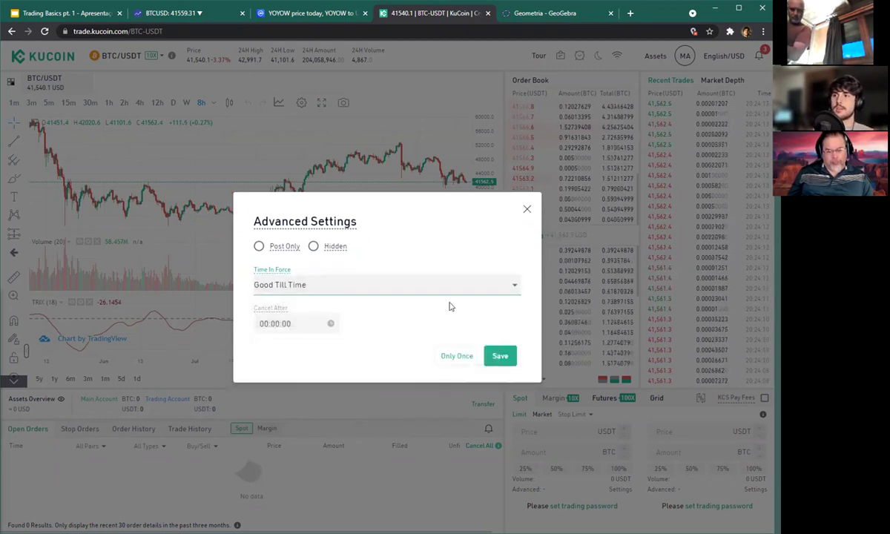
{"action": "left_click", "coordinate": [295, 319]}
{"action": "left_click", "coordinate": [291, 326]}
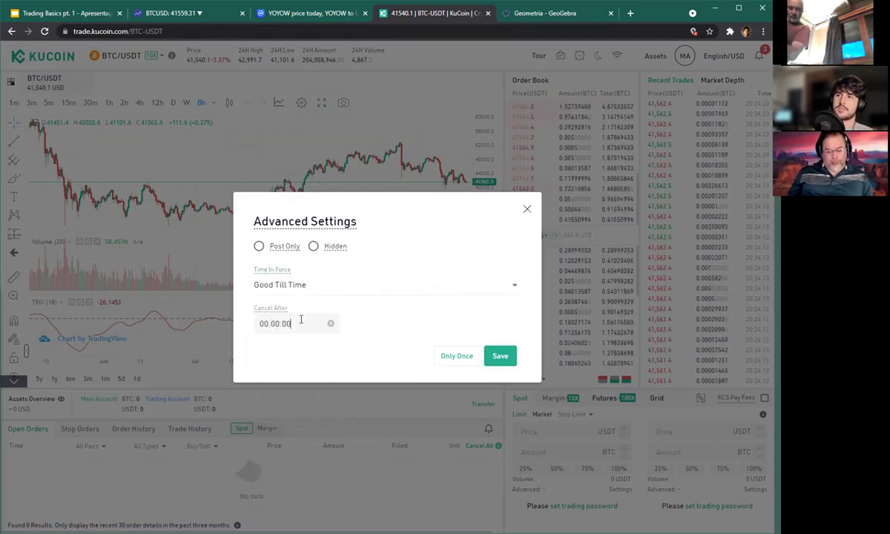
{"action": "left_click", "coordinate": [301, 319]}
{"action": "left_click", "coordinate": [323, 389]}
{"action": "scroll", "coordinate": [253, 399], "scroll_direction": "down", "scroll_amount": 10}
{"action": "left_click", "coordinate": [291, 389]}
{"action": "left_click", "coordinate": [263, 349]}
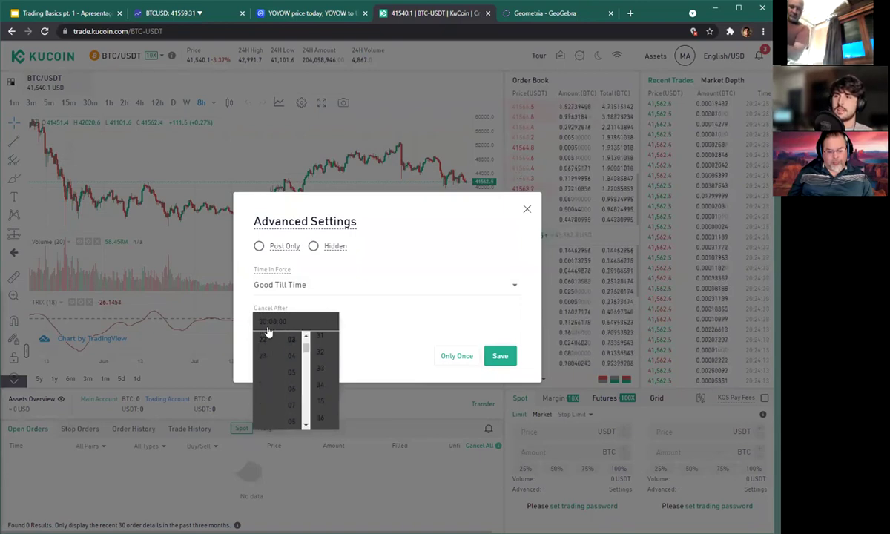
{"action": "left_click", "coordinate": [421, 322]}
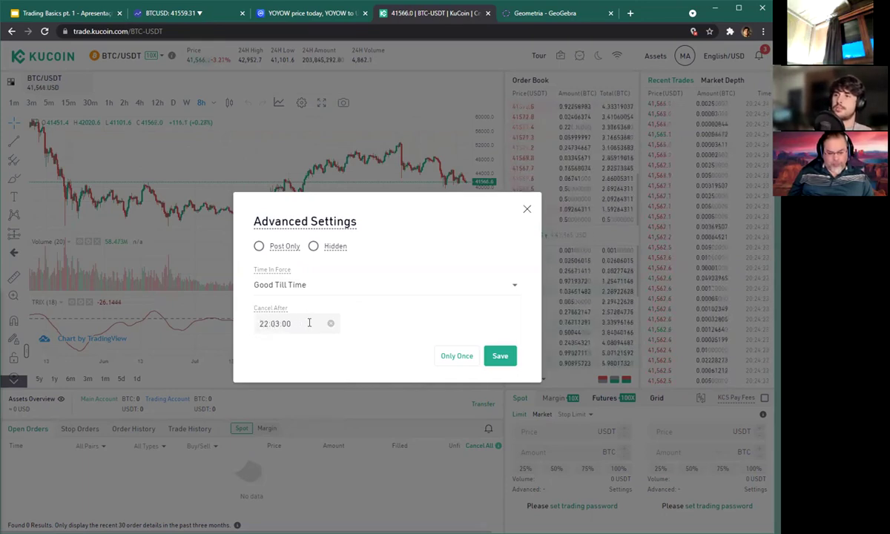
{"action": "left_click", "coordinate": [339, 287]}
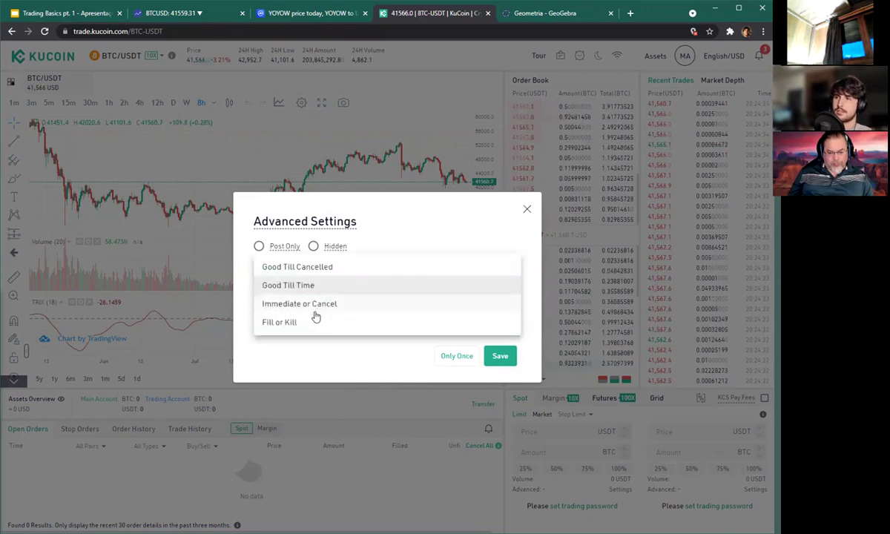
{"action": "left_click", "coordinate": [315, 310]}
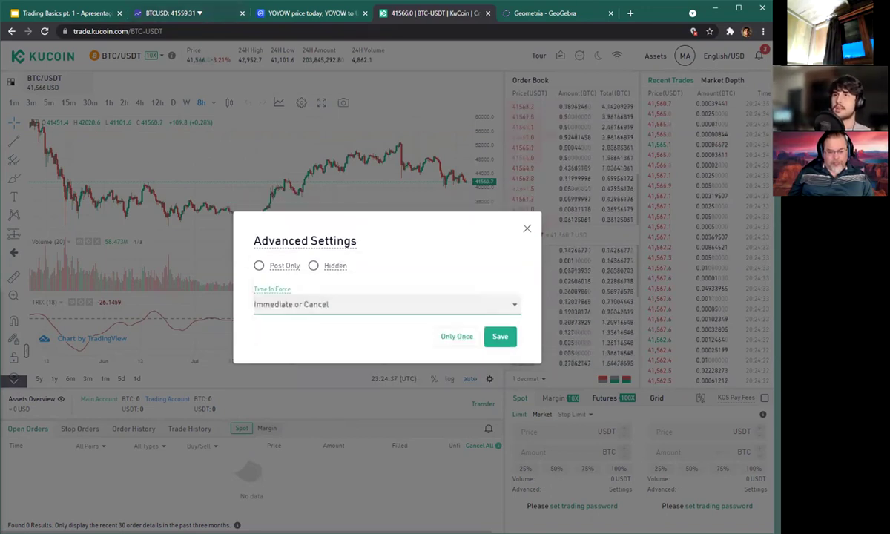
Return to the presentation to read the GTC, IOC, FOK and "why use them?" slides, and go on to the OCO orders slide
{"action": "key", "text": "ctrl+1"}
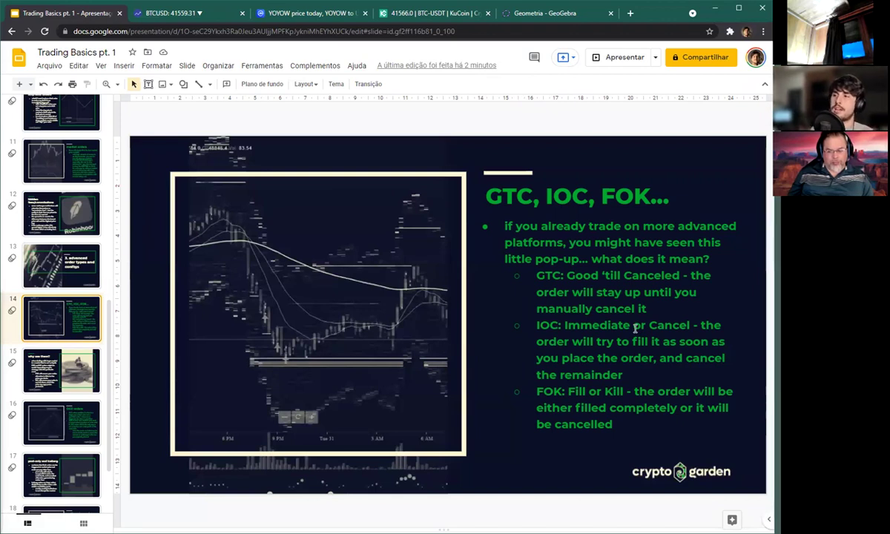
{"action": "left_click", "coordinate": [429, 15]}
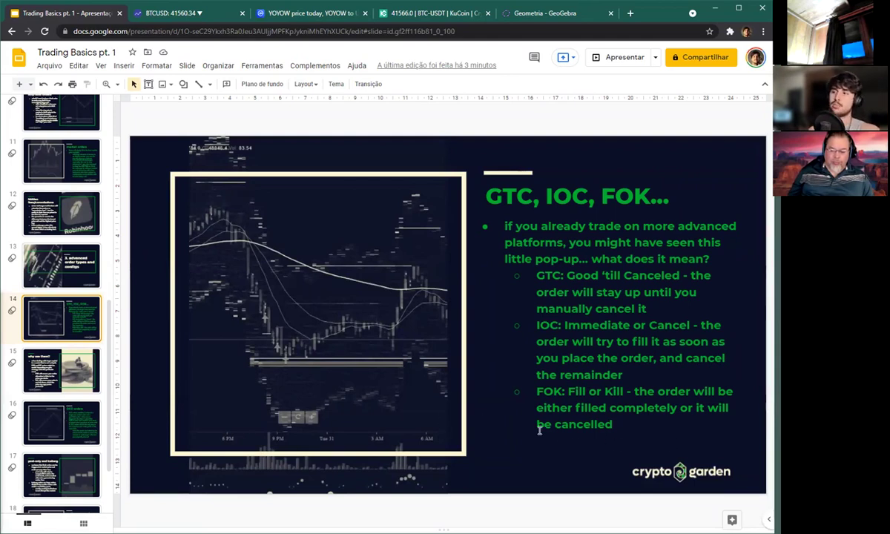
{"action": "left_click", "coordinate": [422, 13]}
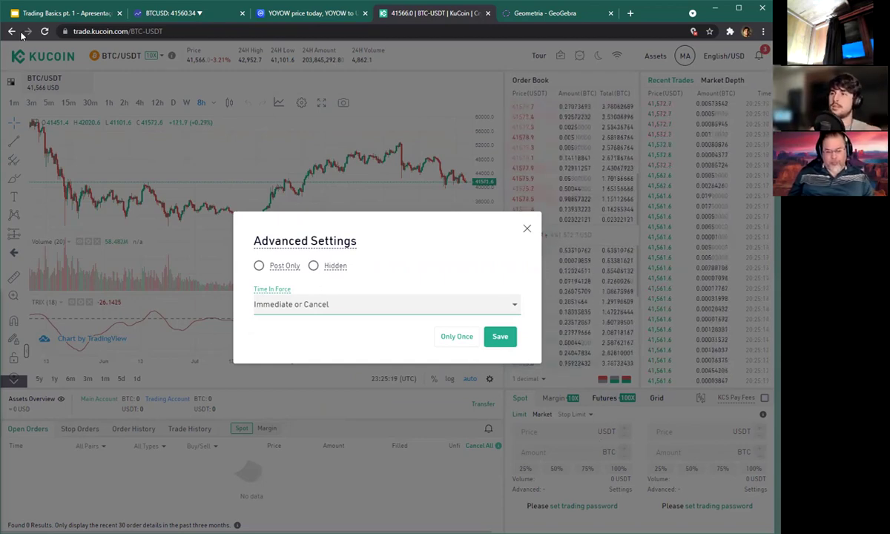
{"action": "left_click", "coordinate": [63, 13]}
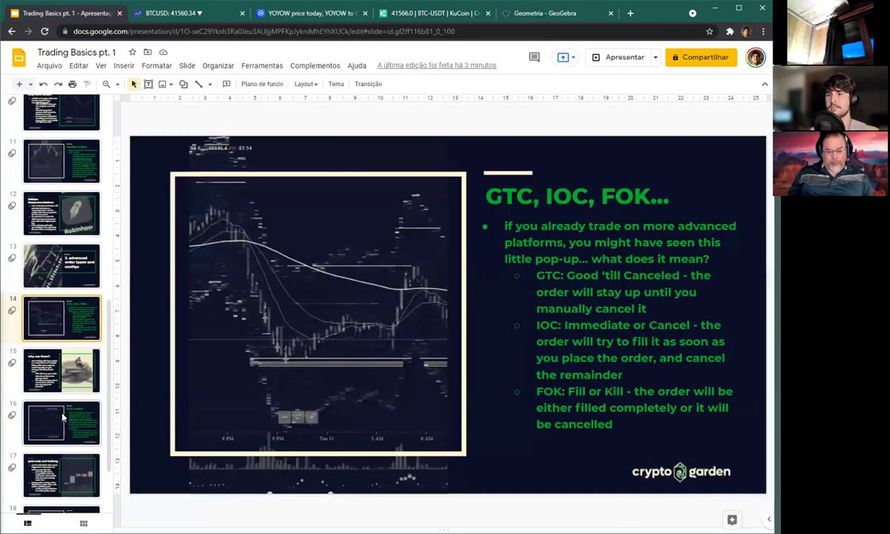
{"action": "left_click", "coordinate": [81, 360]}
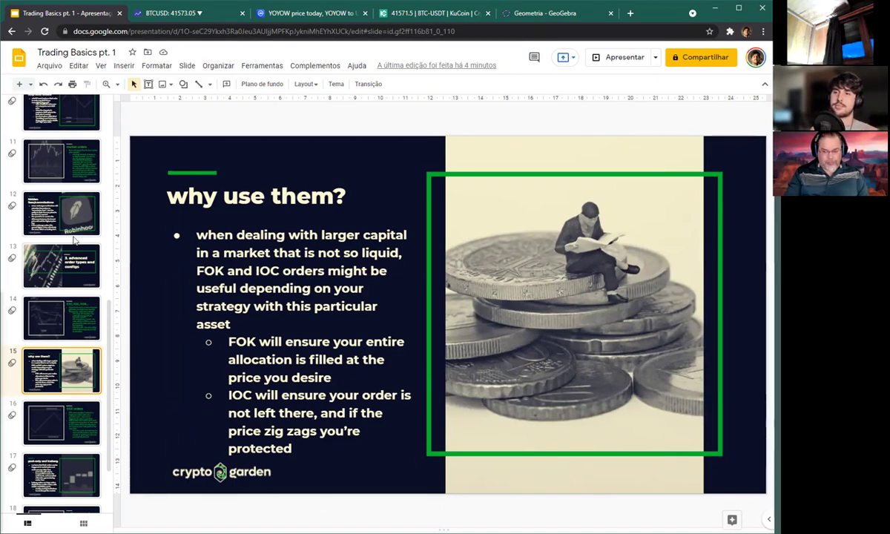
{"action": "left_click", "coordinate": [60, 401]}
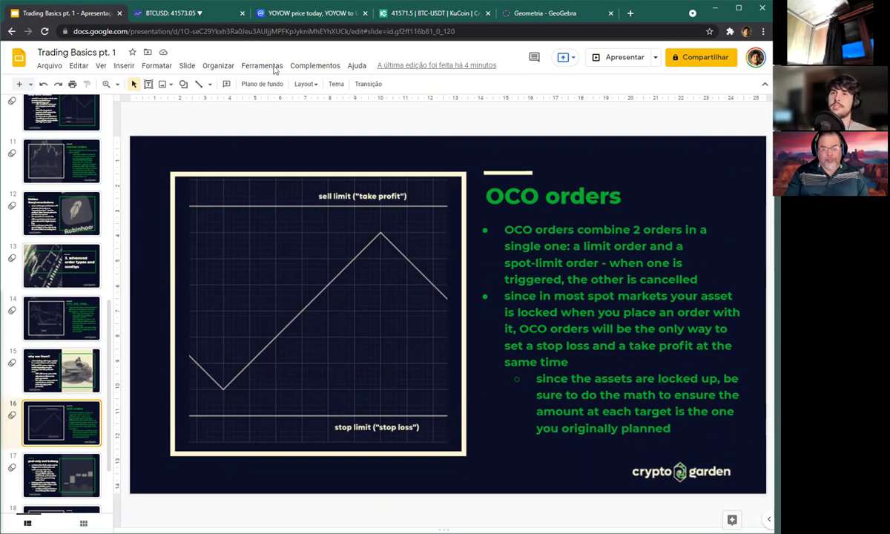
Switch to KuCoin and close the advanced settings without saving to examine the order types in the BTC/USDT order form
{"action": "left_click", "coordinate": [426, 12]}
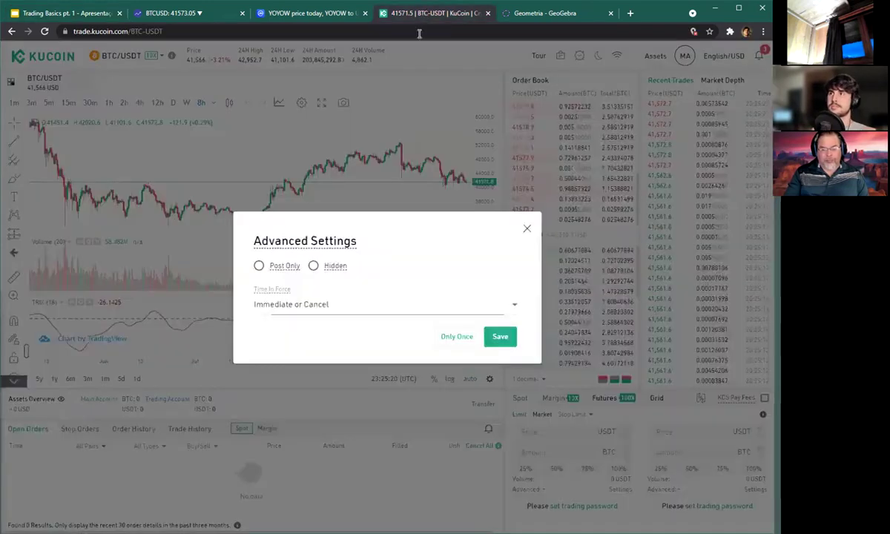
{"action": "left_click", "coordinate": [526, 235]}
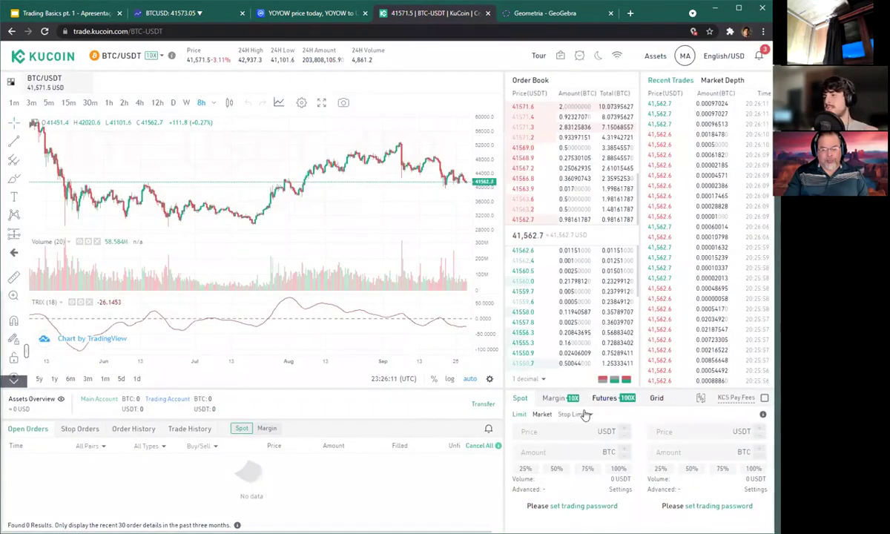
{"action": "mouse_move", "coordinate": [586, 415]}
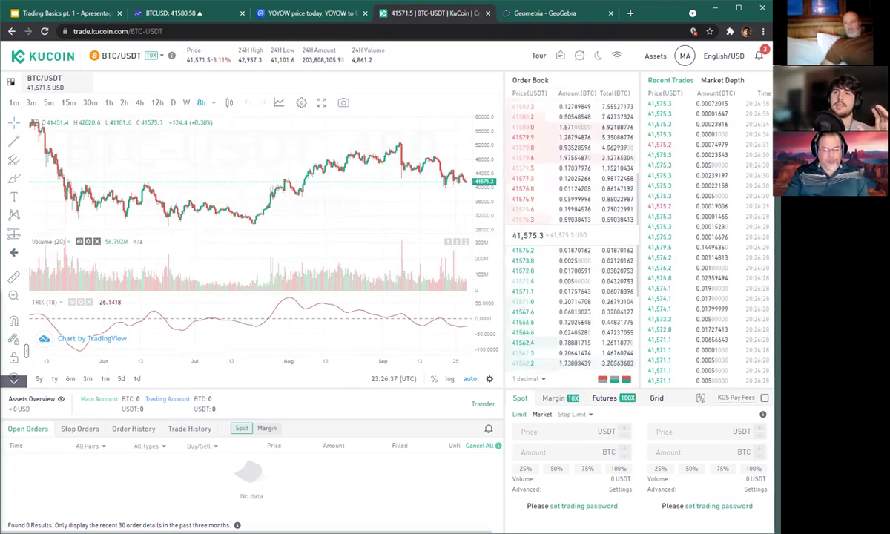
Switch to GeoGebra Geometry to view the zigzag price path with the two horizontal lines
{"action": "left_click", "coordinate": [45, 18]}
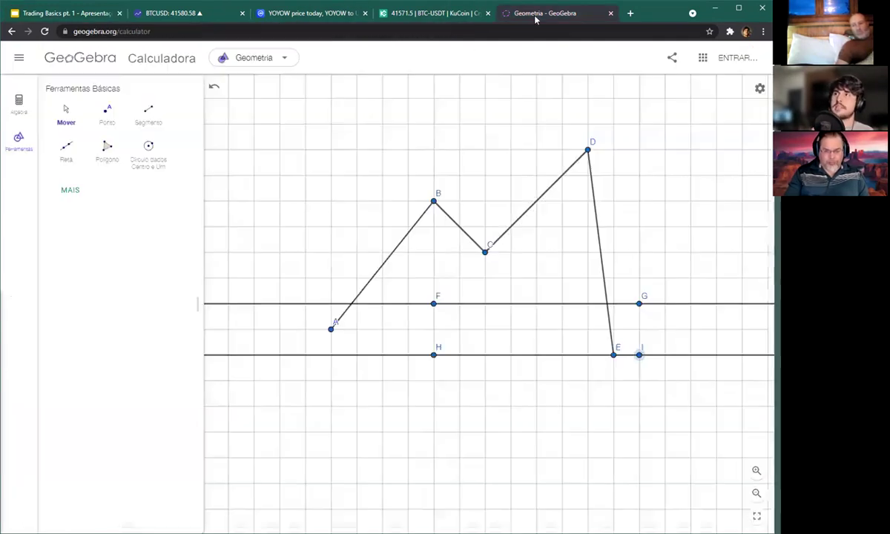
{"action": "left_click", "coordinate": [511, 13]}
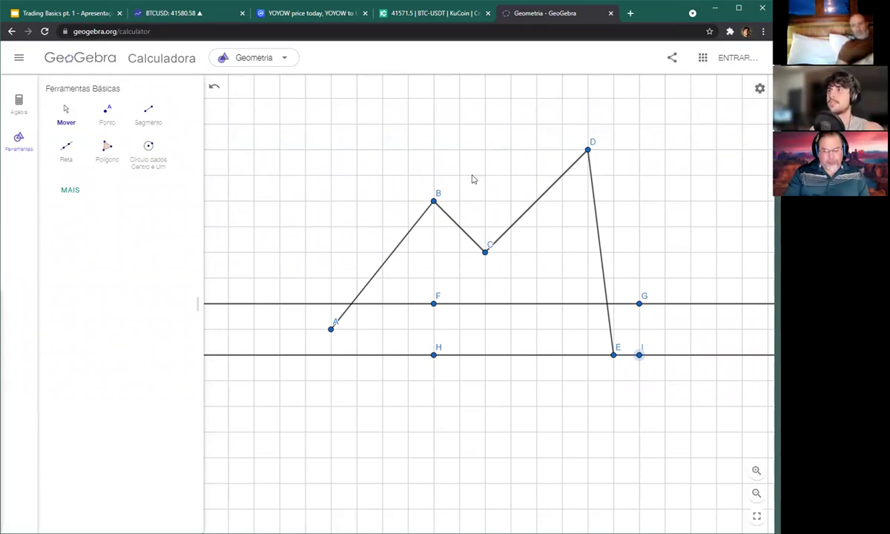
Close the GeoGebra page, open a blank browser tab for a calculation, and briefly check the KuCoin BTC/USDT page
{"action": "key", "text": "ctrl+w"}
{"action": "left_click", "coordinate": [415, 89]}
{"action": "key", "text": "ctrl+t"}
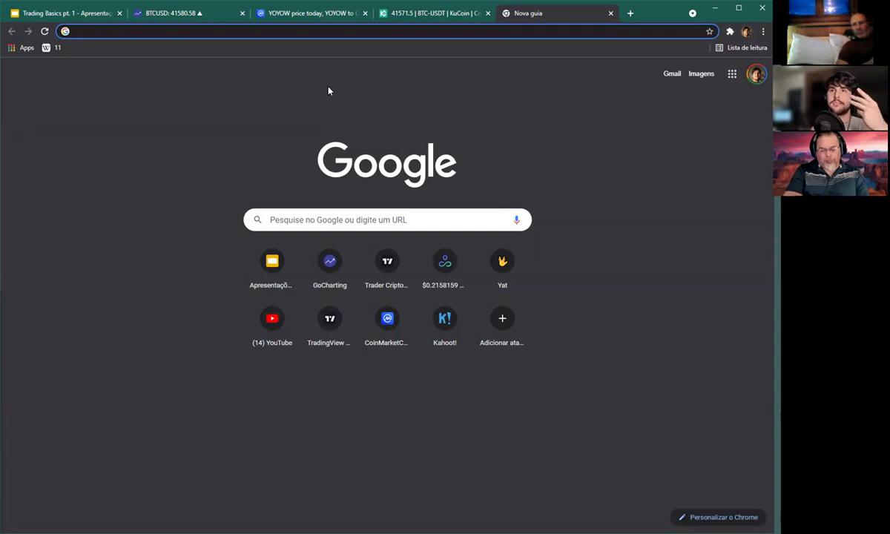
{"action": "type", "text": "100"}
{"action": "key", "text": "BackSpace"}
{"action": "key", "text": "BackSpace"}
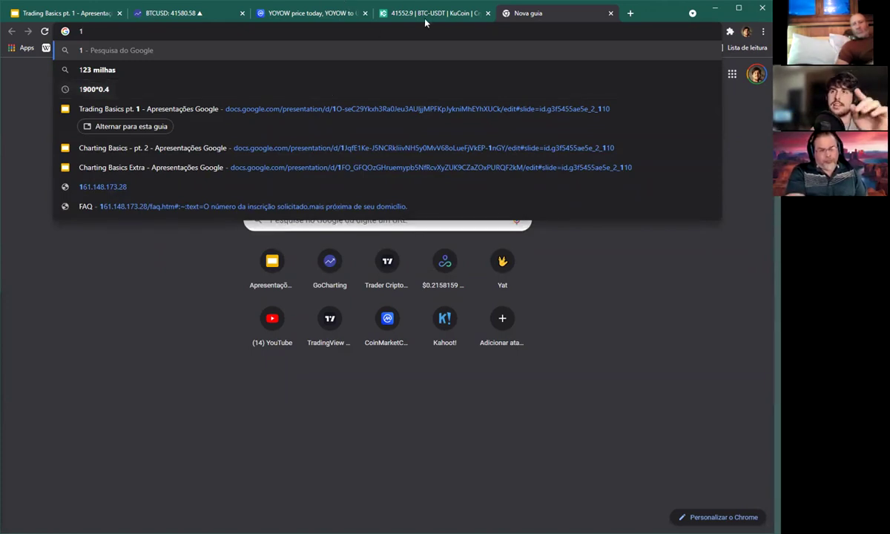
{"action": "left_click", "coordinate": [401, 15]}
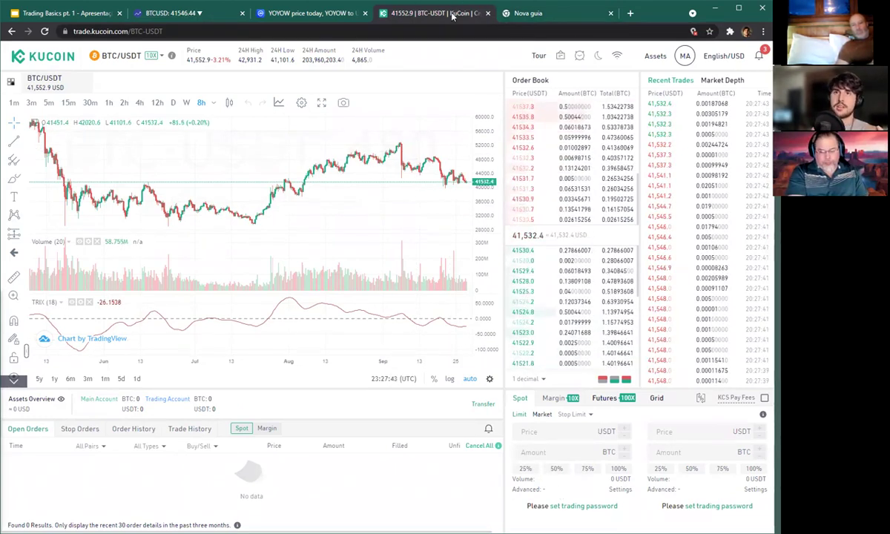
{"action": "left_click", "coordinate": [534, 14]}
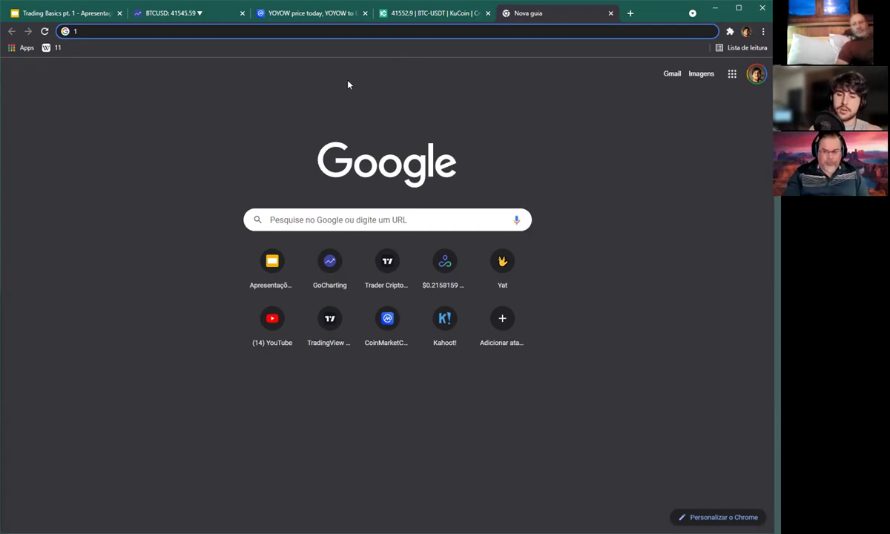
Calculate 1/3 with a Google search from the blank browser tab
{"action": "type", "text": "1/3"}
{"action": "key", "text": "BackSpace"}
{"action": "key", "text": "BackSpace"}
{"action": "key", "text": "BackSpace"}
{"action": "type", "text": "3/"}
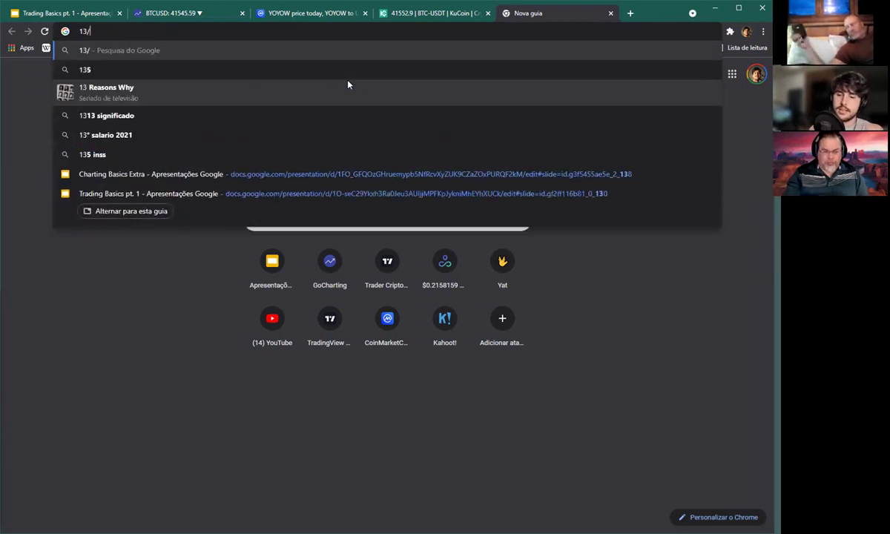
{"action": "key", "text": "BackSpace"}
{"action": "key", "text": "BackSpace"}
{"action": "key", "text": "BackSpace"}
{"action": "type", "text": "1/3"}
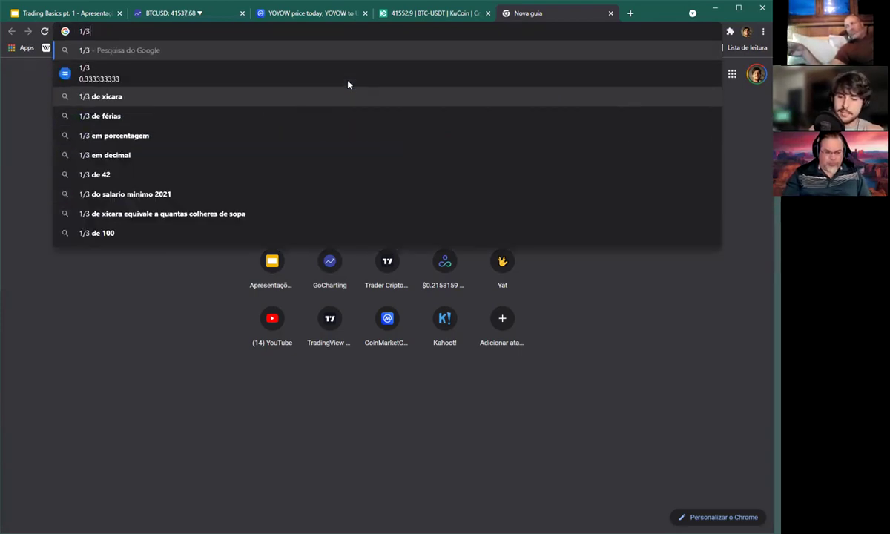
{"action": "key", "text": "Return"}
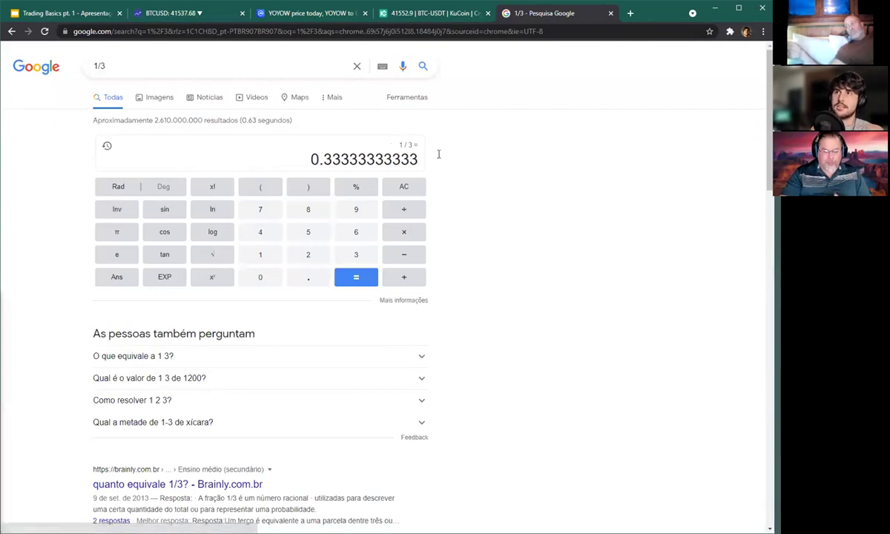
Close the calculation page and return to the presentation to read the post-only and iceberg slide
{"action": "key", "text": "ctrl+w"}
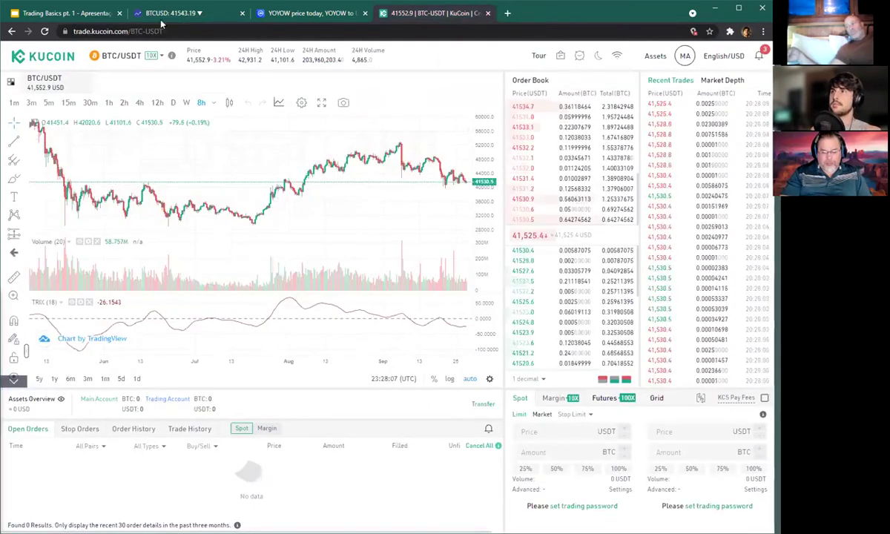
{"action": "key", "text": "ctrl+1"}
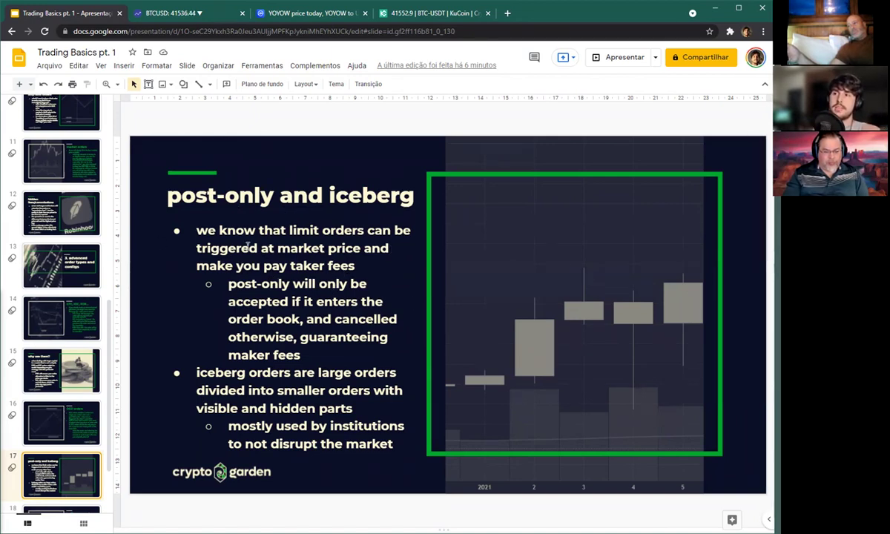
Switch to KuCoin, try Post Only in the advanced order settings, read its description, and close the settings without saving
{"action": "left_click", "coordinate": [398, 15]}
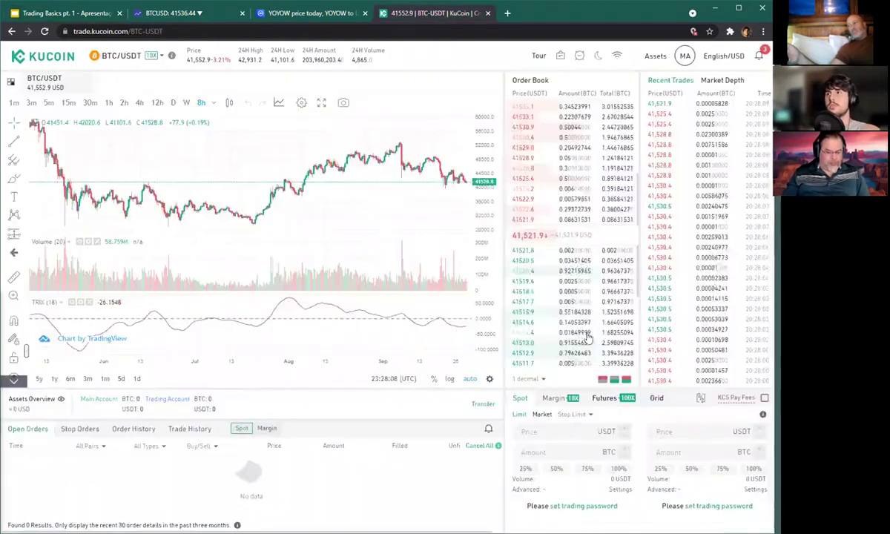
{"action": "left_click", "coordinate": [619, 490]}
{"action": "left_click", "coordinate": [258, 265]}
{"action": "mouse_move", "coordinate": [285, 268]}
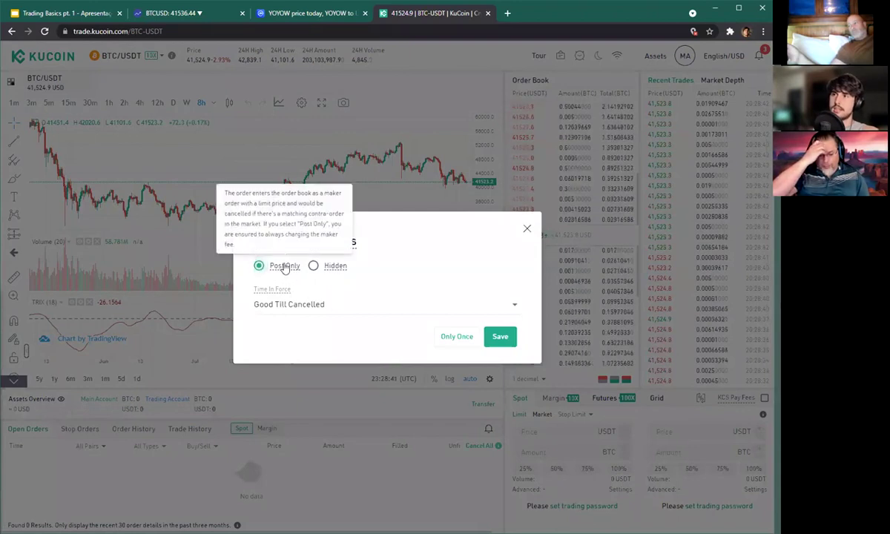
{"action": "left_click", "coordinate": [526, 229]}
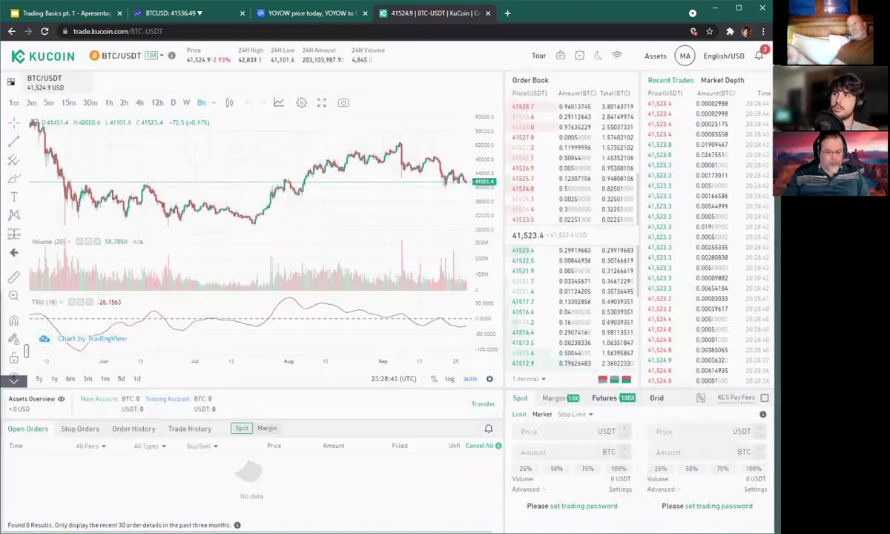
Go back to the post-only and iceberg slide, check the BTC/USDT chart and order book on KuCoin, and return to the slide
{"action": "left_click", "coordinate": [40, 15]}
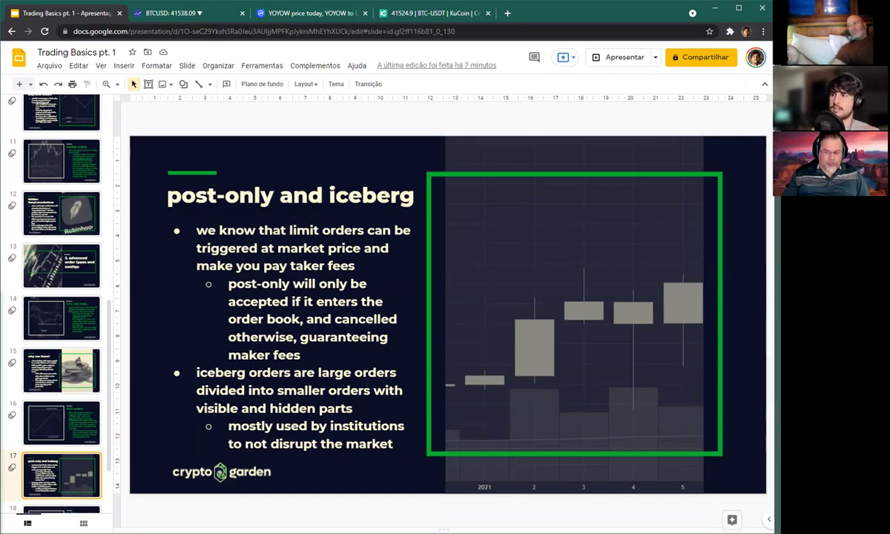
{"action": "left_click", "coordinate": [385, 14]}
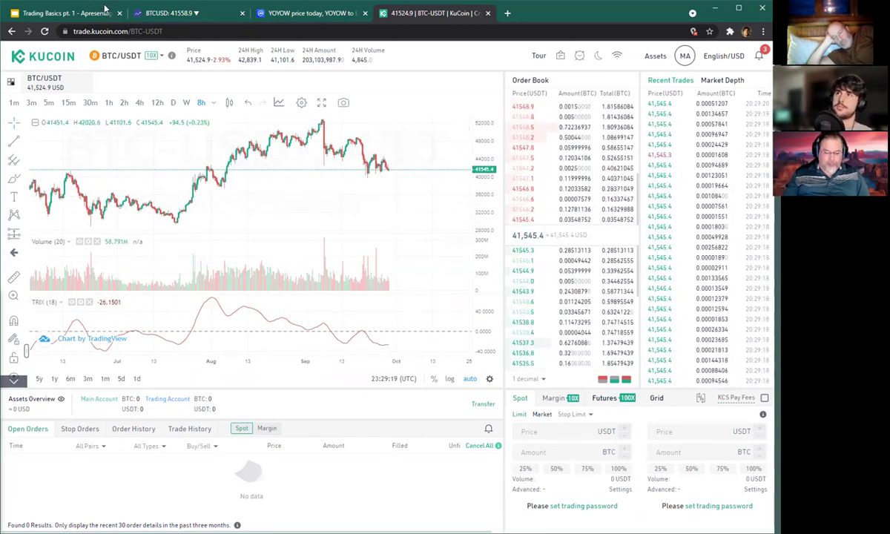
{"action": "left_click", "coordinate": [67, 13]}
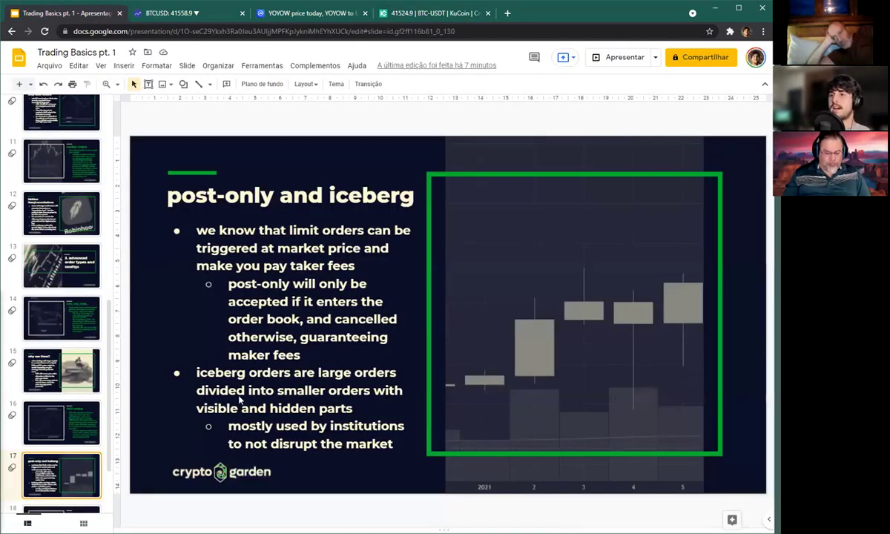